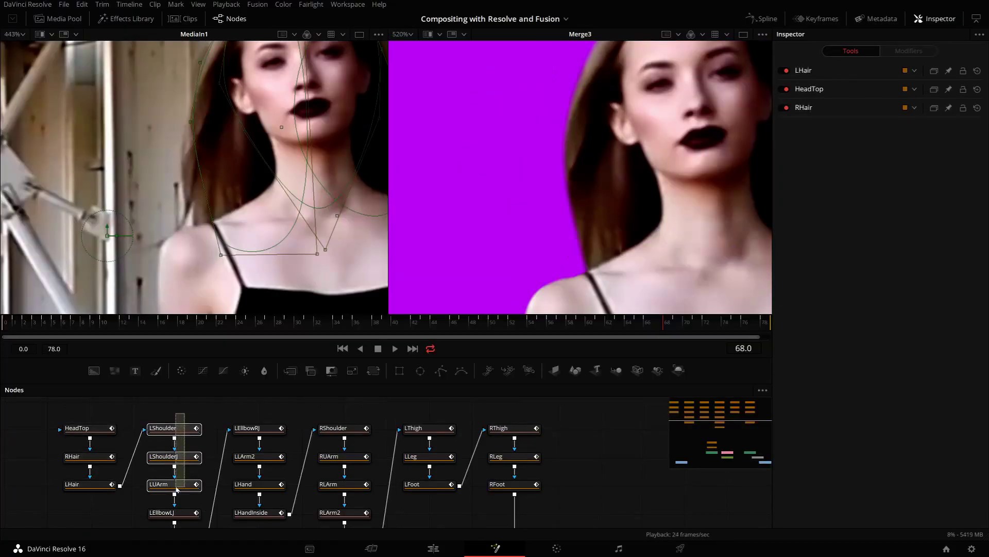
Select the LShoulder, LShoulderJ and LUArm masks and pan the viewer up to the shoulder
drag(176, 489, 177, 490)
drag(236, 227, 216, 150)
scroll(139, 425, down, 3)
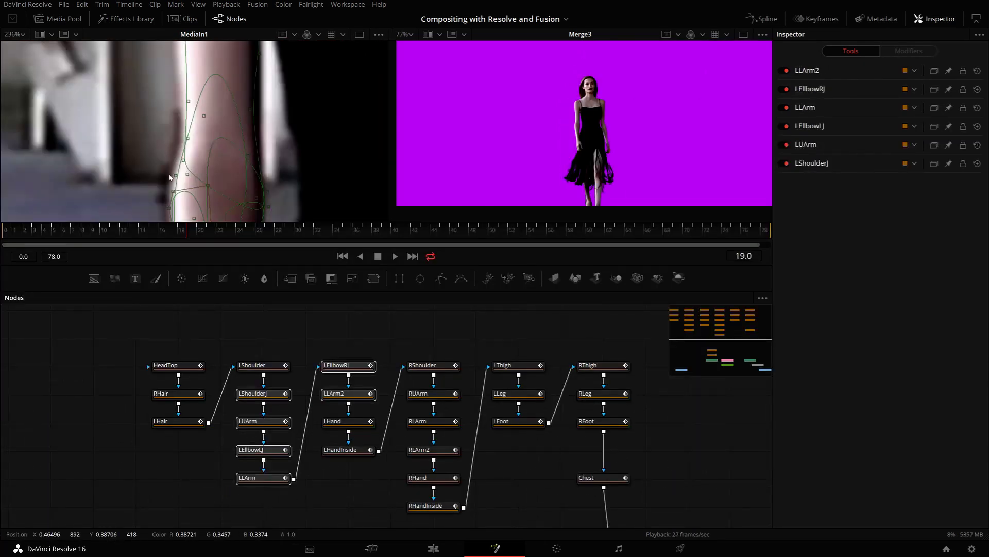
drag(170, 178, 160, 127)
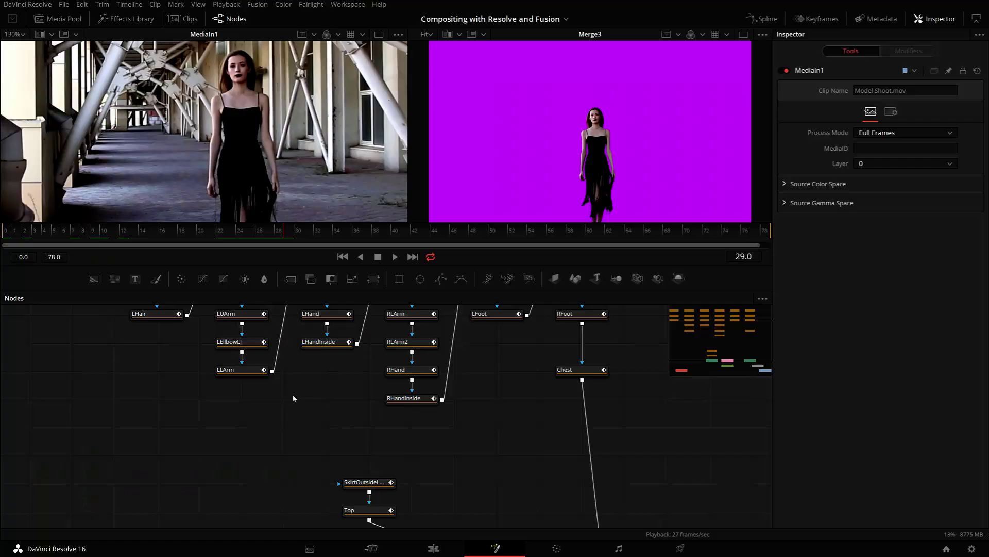
Show the LLeg mask's settings in the Inspector
scroll(316, 387, down, 5)
scroll(443, 386, up, 5)
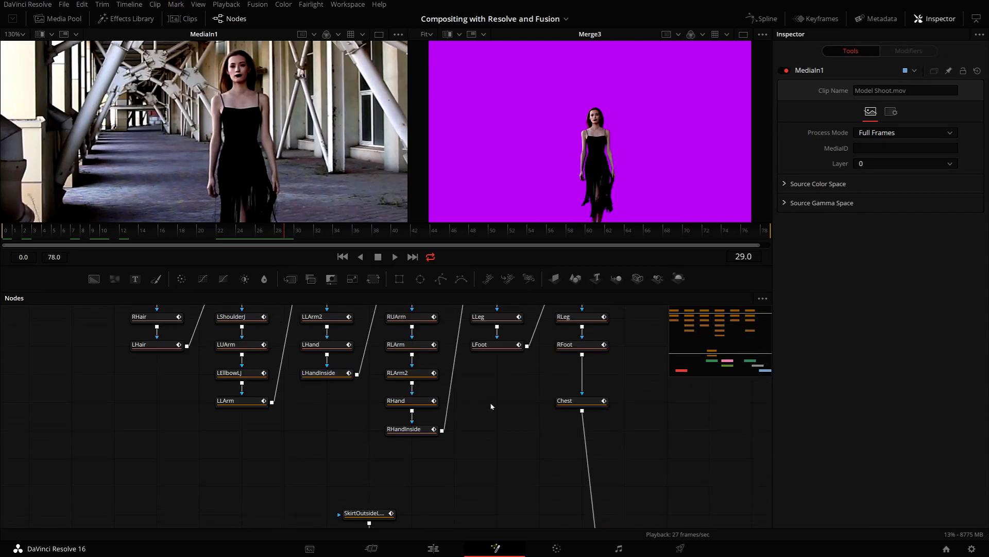
click(506, 353)
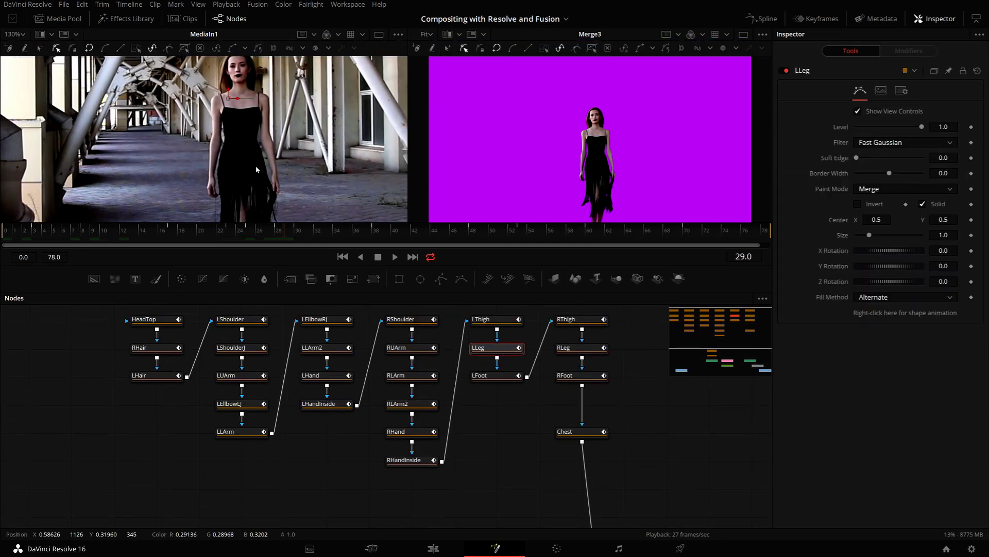
Scrub the opening frames and play the shot to check the matte over magenta
scroll(100, 193, down, 5)
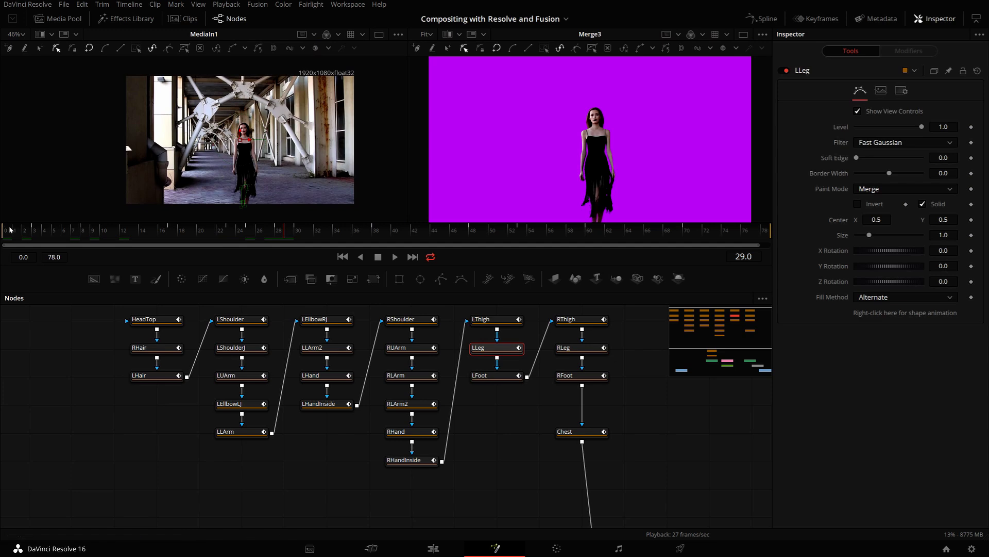
drag(10, 230, 611, 242)
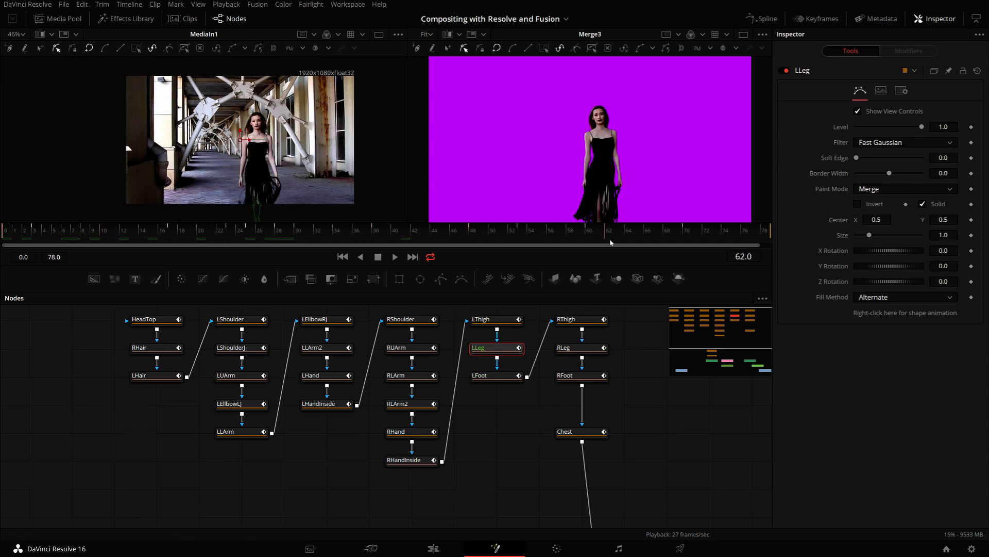
key(space)
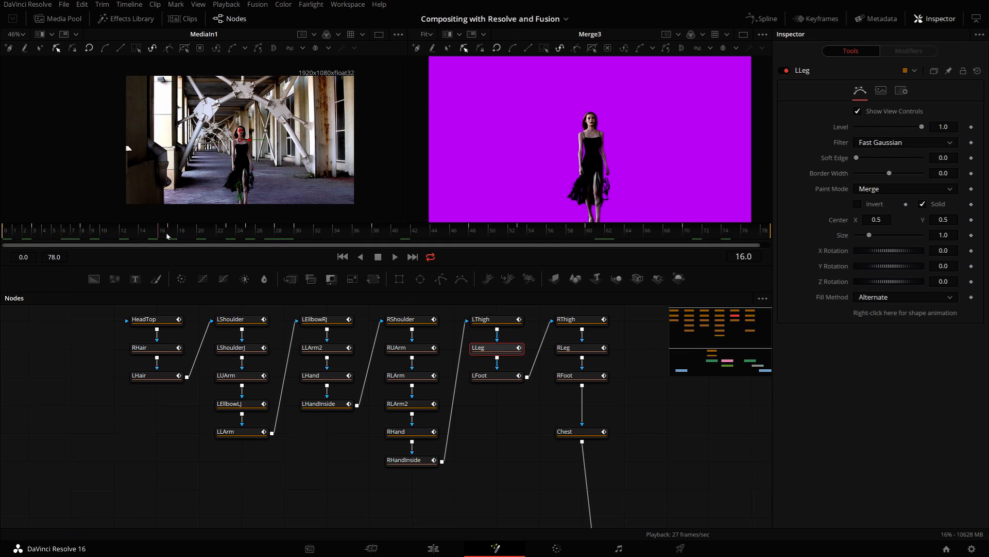
scroll(166, 144, up, 10)
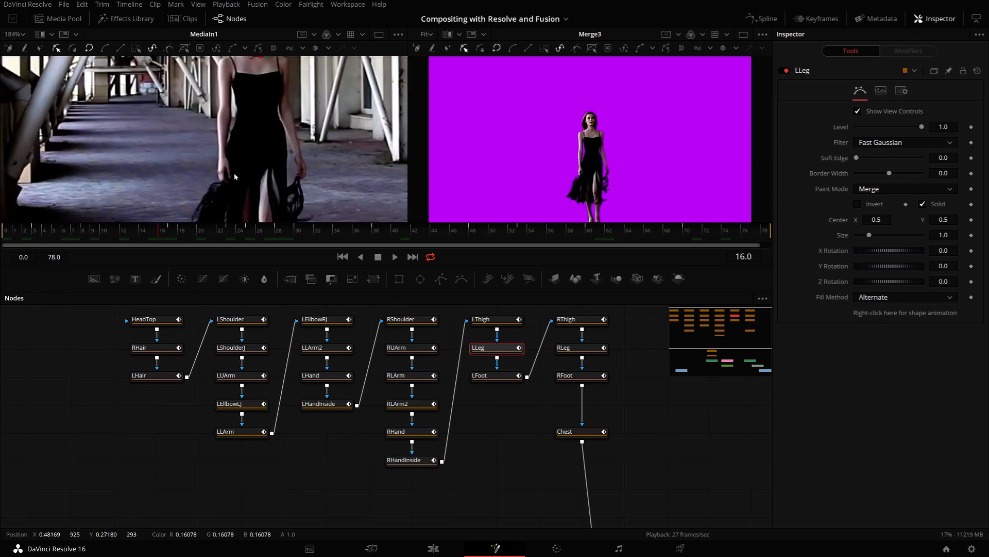
Show LHandInside's settings and check its Level at frames 12 and 13
click(334, 405)
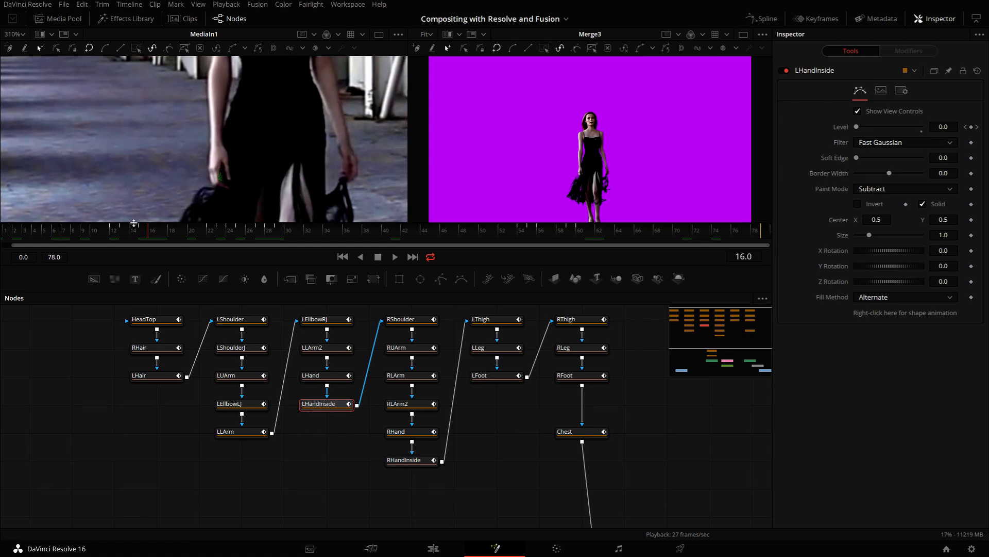
drag(133, 223, 112, 227)
scroll(205, 183, up, 5)
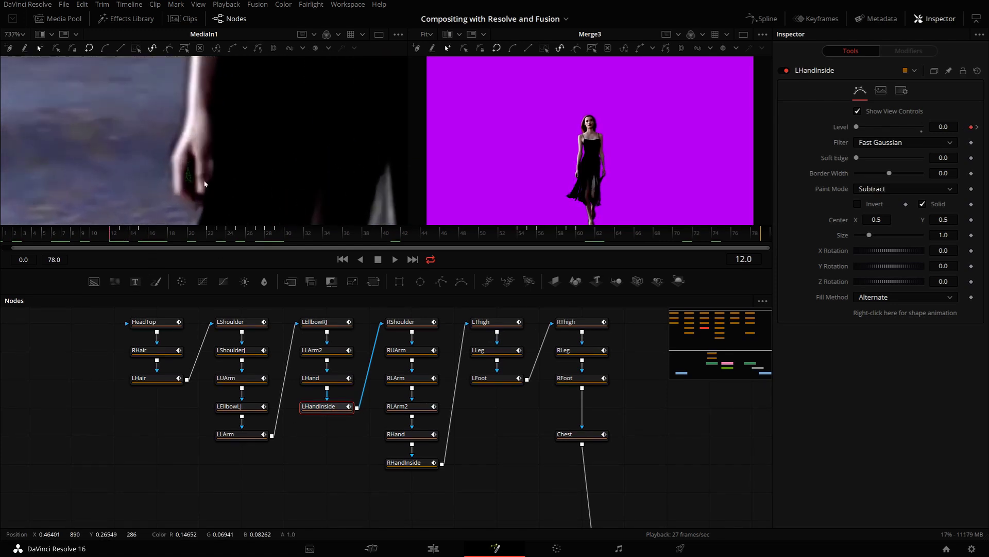
scroll(205, 184, down, 2)
scroll(638, 156, up, 10)
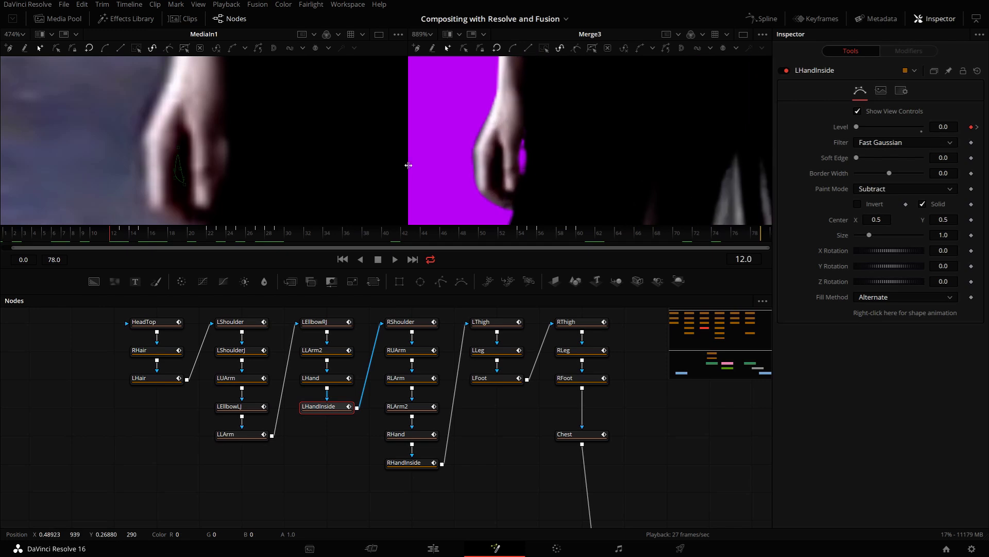
click(129, 231)
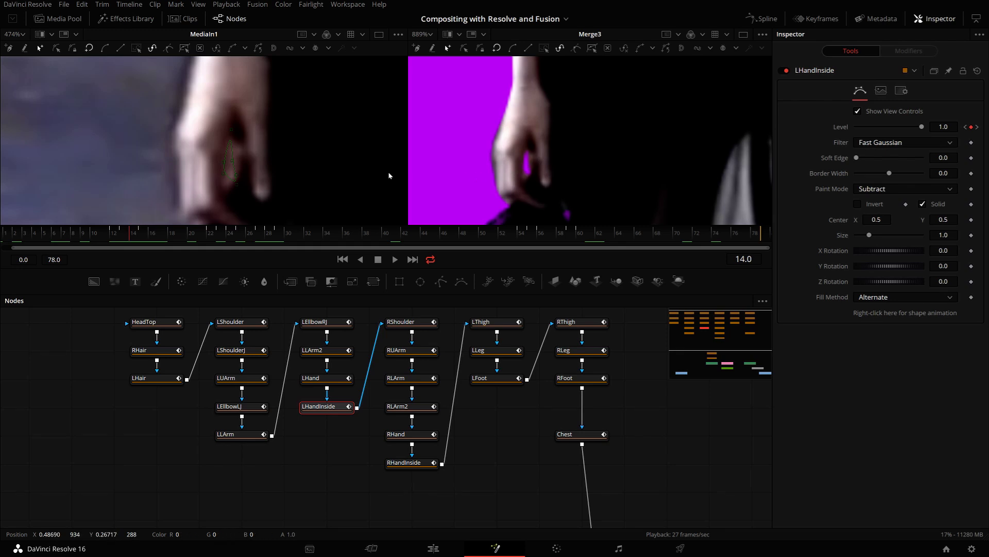
scroll(582, 186, down, 2)
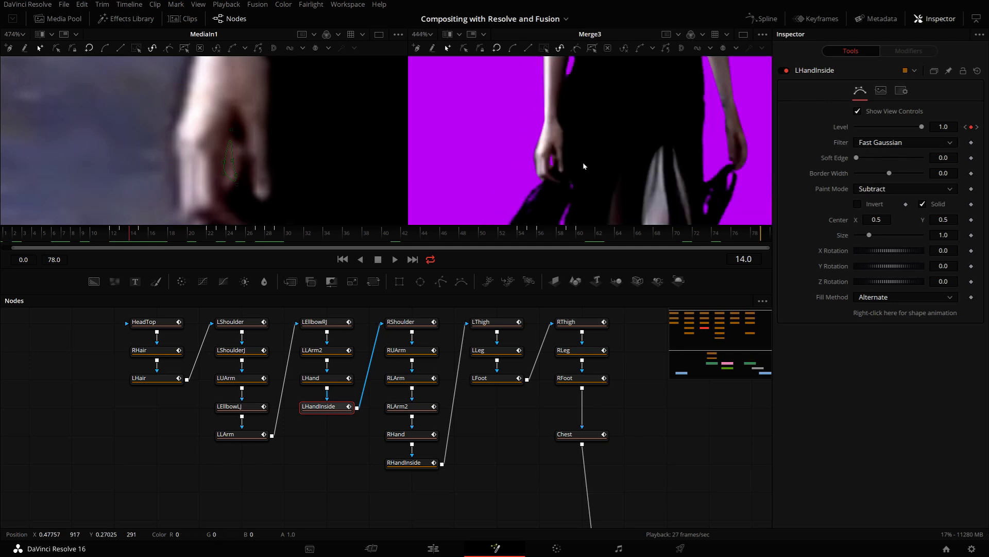
Check Level at frames 54 and 22, then scrub frames 12 to 14 as it turns on
click(519, 232)
click(523, 232)
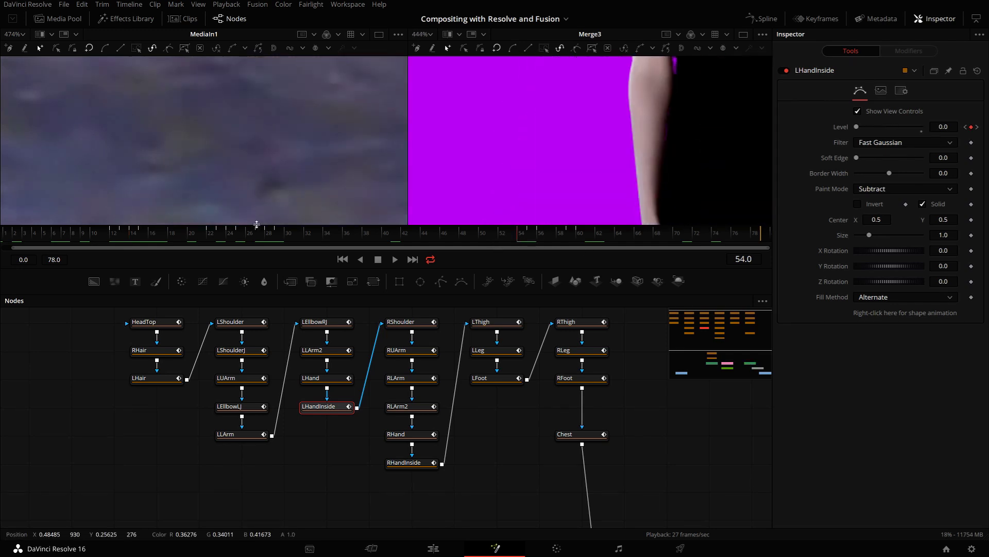
click(212, 233)
click(113, 232)
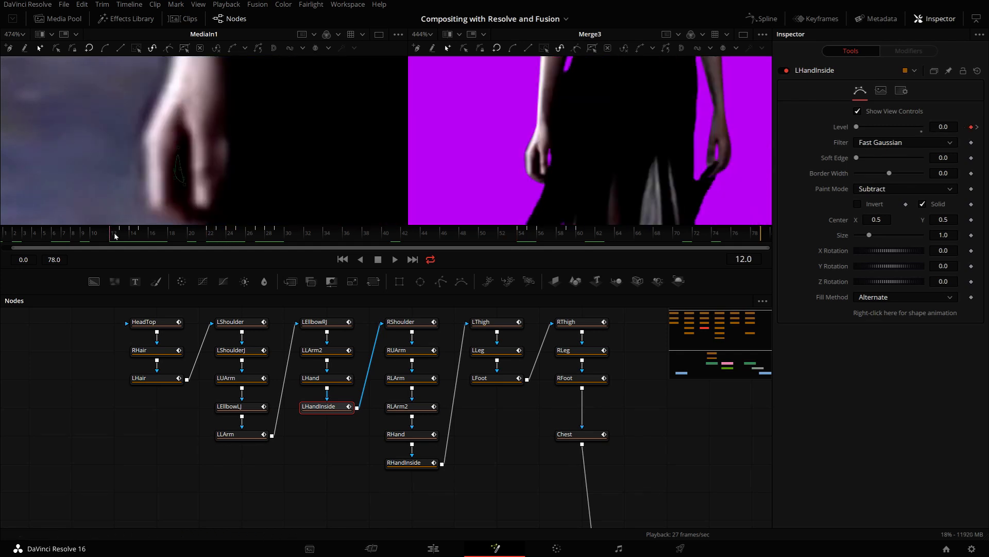
scroll(152, 183, up, 3)
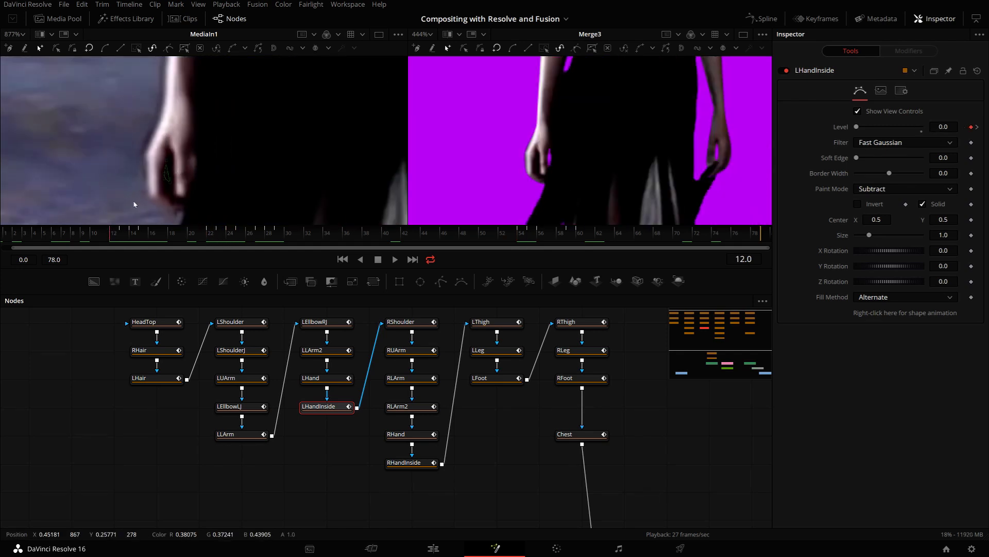
mouse_move(119, 235)
mouse_down()
mouse_move(140, 236)
mouse_move(122, 236)
mouse_up()
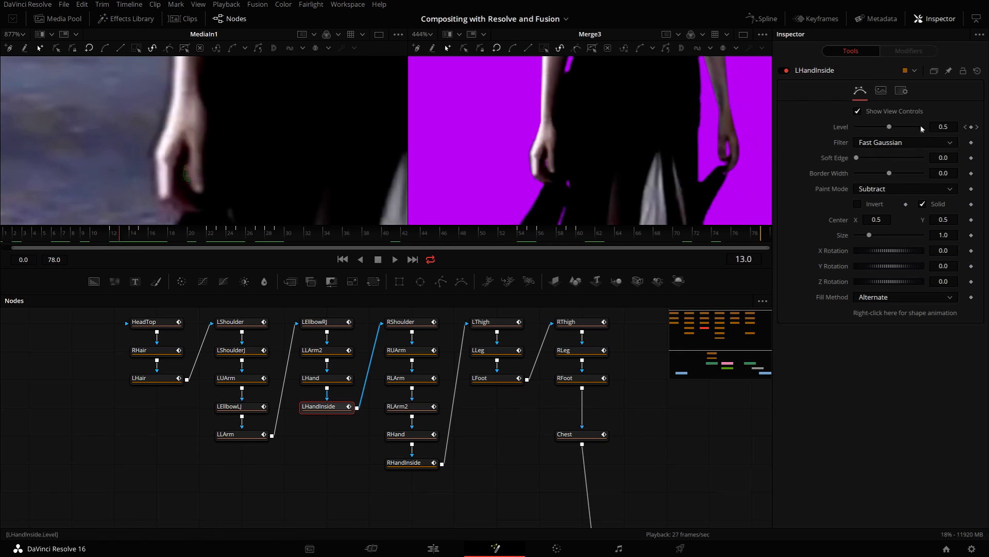
mouse_move(122, 231)
mouse_down()
mouse_move(132, 235)
mouse_move(114, 238)
mouse_move(128, 235)
mouse_up()
click(218, 236)
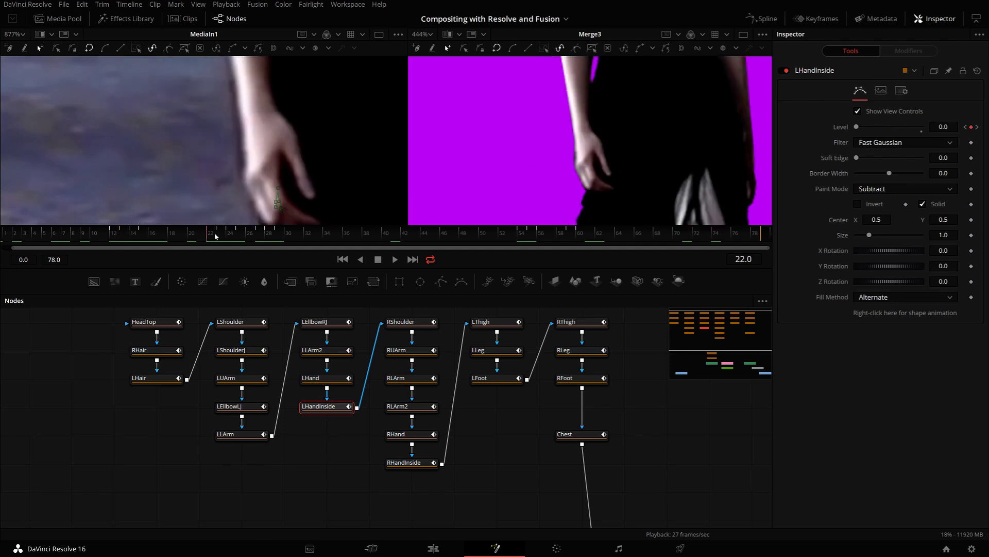
drag(227, 236, 216, 235)
scroll(244, 177, up, 3)
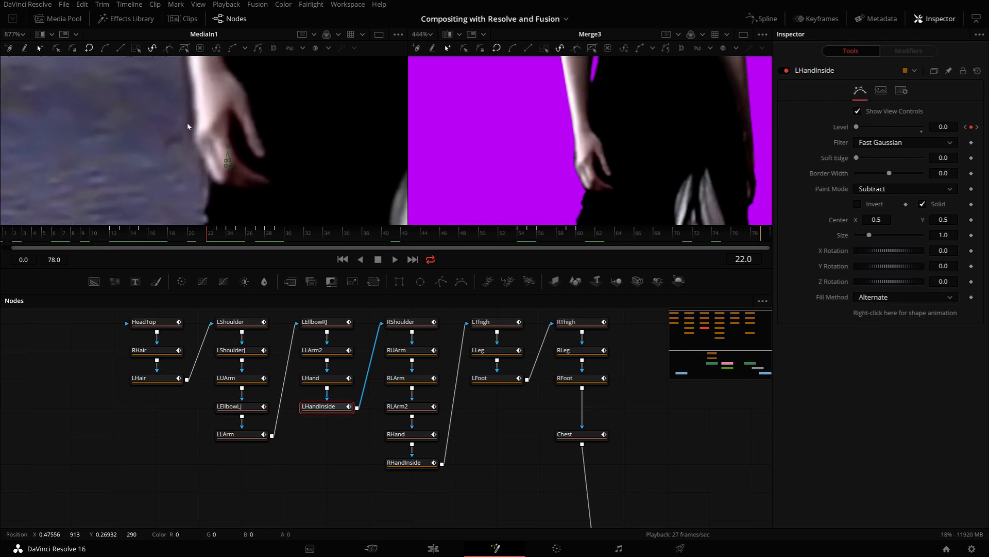
scroll(150, 163, down, 2)
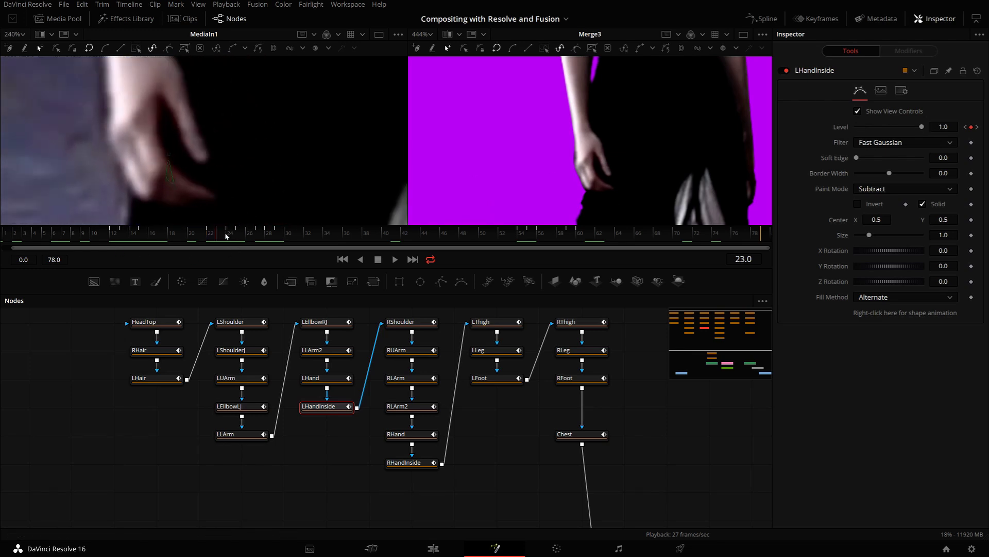
drag(225, 236, 236, 236)
scroll(154, 176, up, 2)
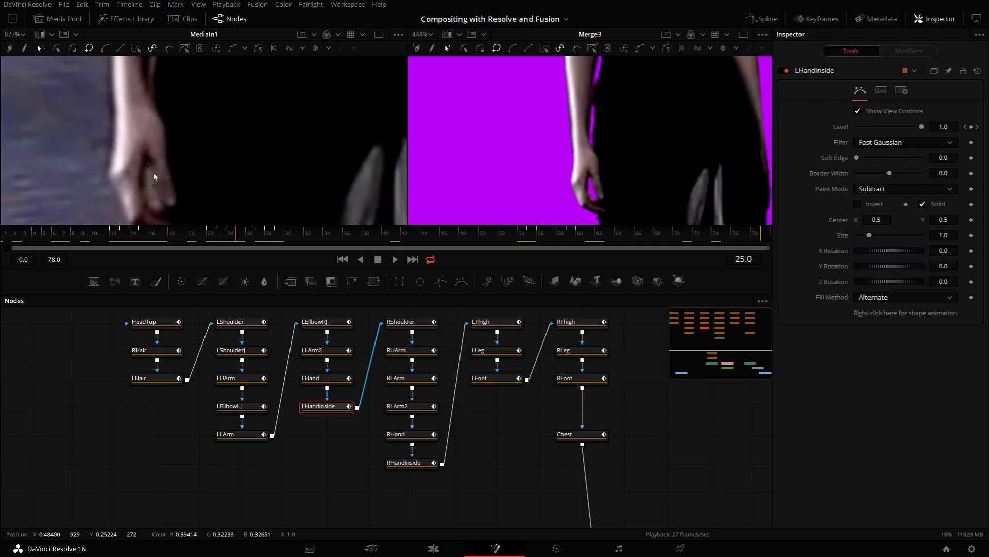
scroll(154, 177, down, 2)
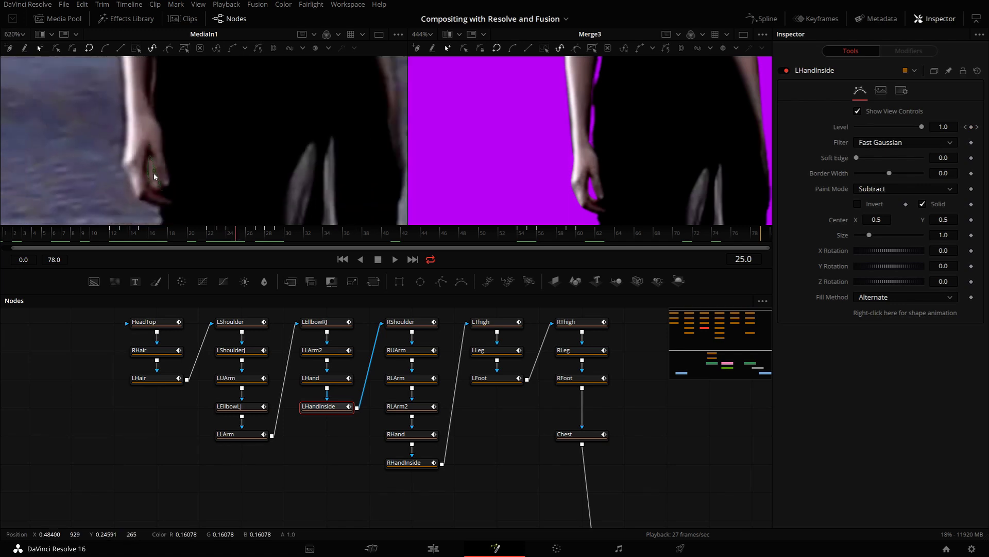
click(254, 236)
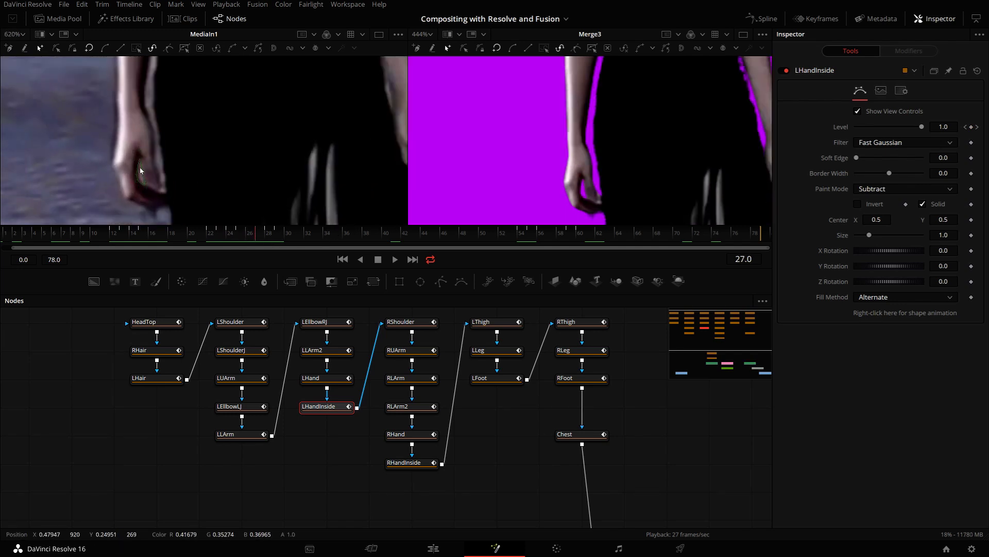
click(243, 233)
click(235, 235)
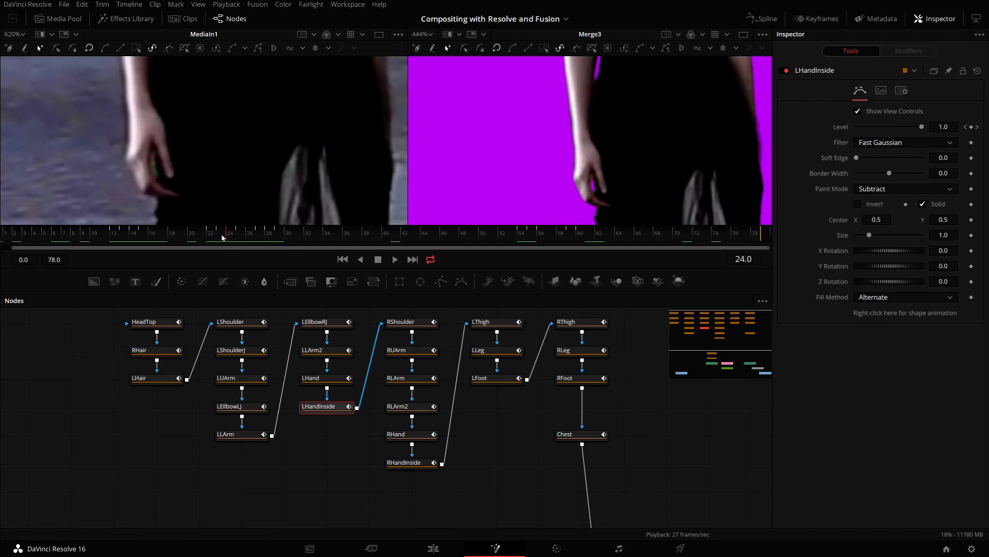
click(219, 235)
mouse_move(217, 237)
mouse_down()
mouse_move(208, 237)
mouse_move(220, 238)
mouse_up()
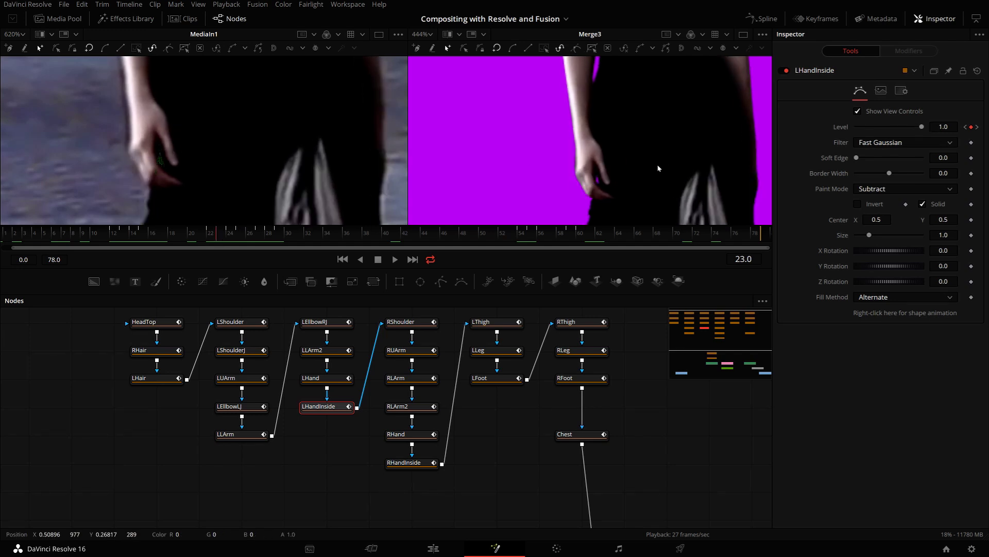
scroll(608, 192, up, 2)
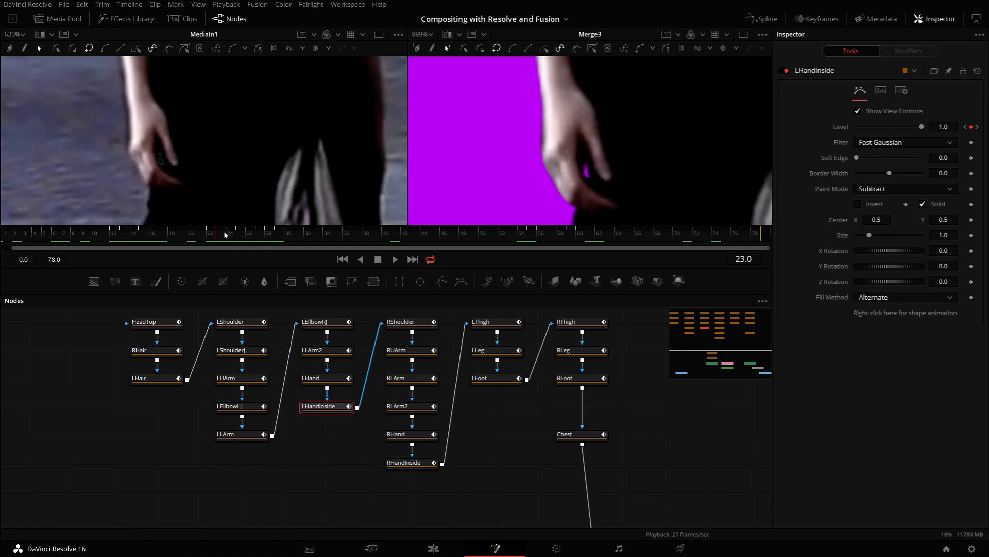
drag(225, 234, 230, 235)
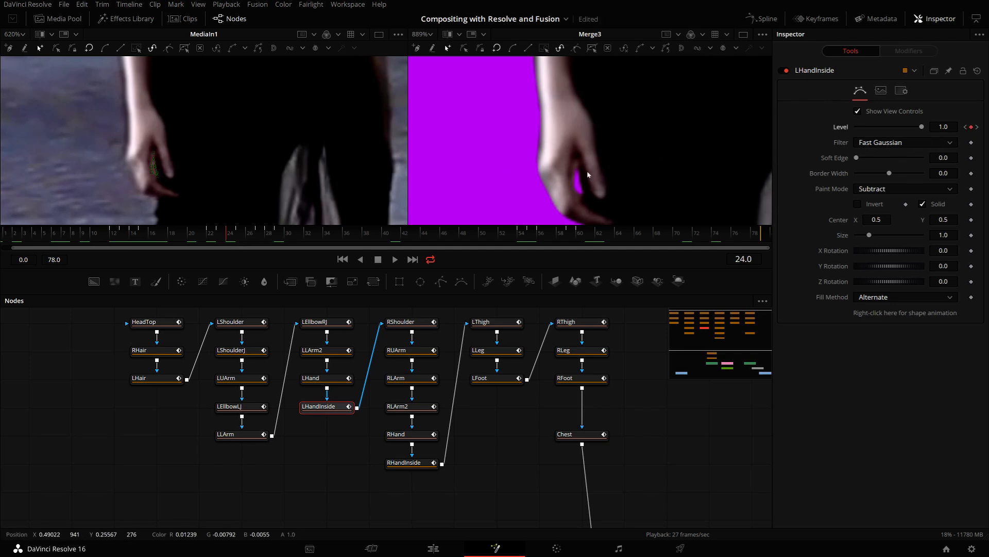
Return to frame 23 and compare frames 23 and 24 of the hand shape
drag(224, 236, 222, 236)
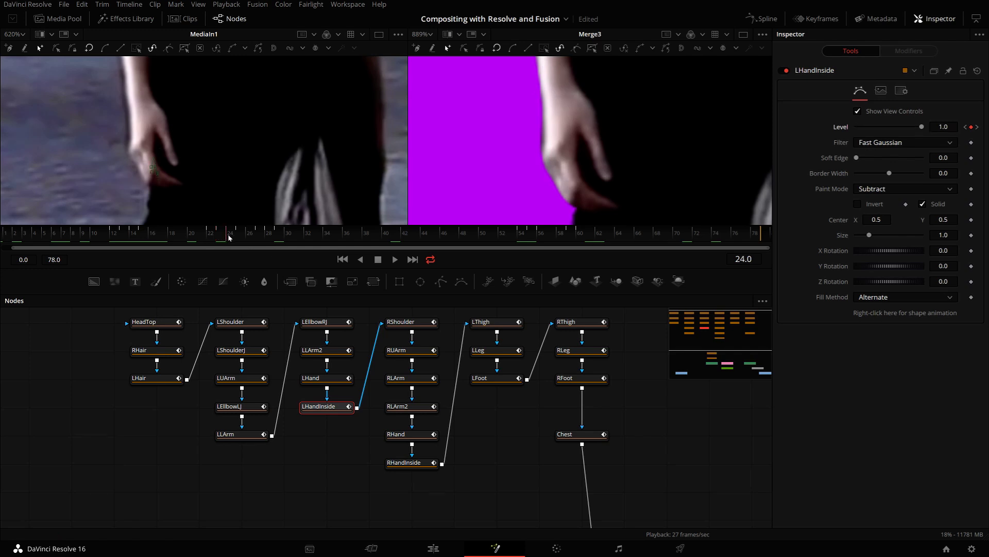
drag(229, 237, 278, 239)
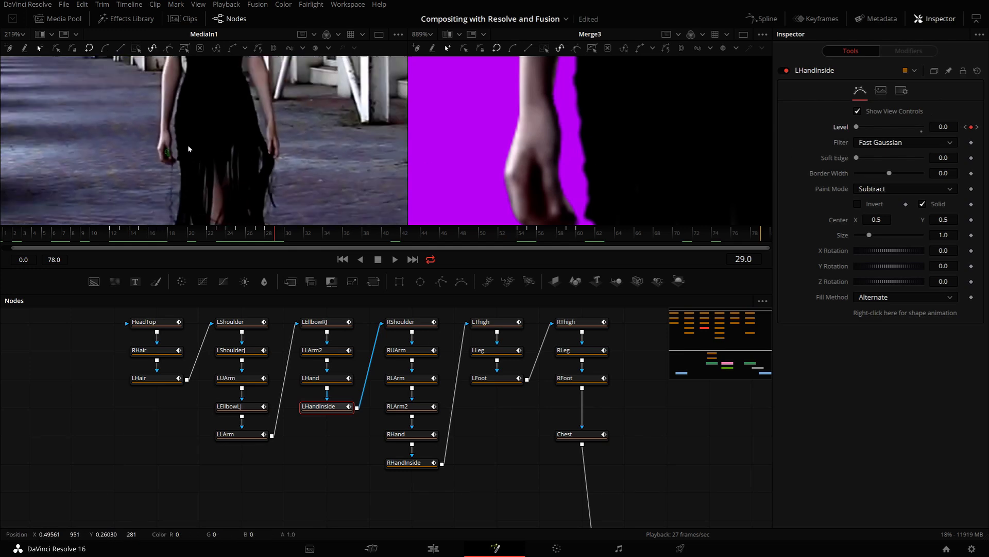
Zoom the MediaIn1 viewer out and back in to review the shot
scroll(191, 148, down, 3)
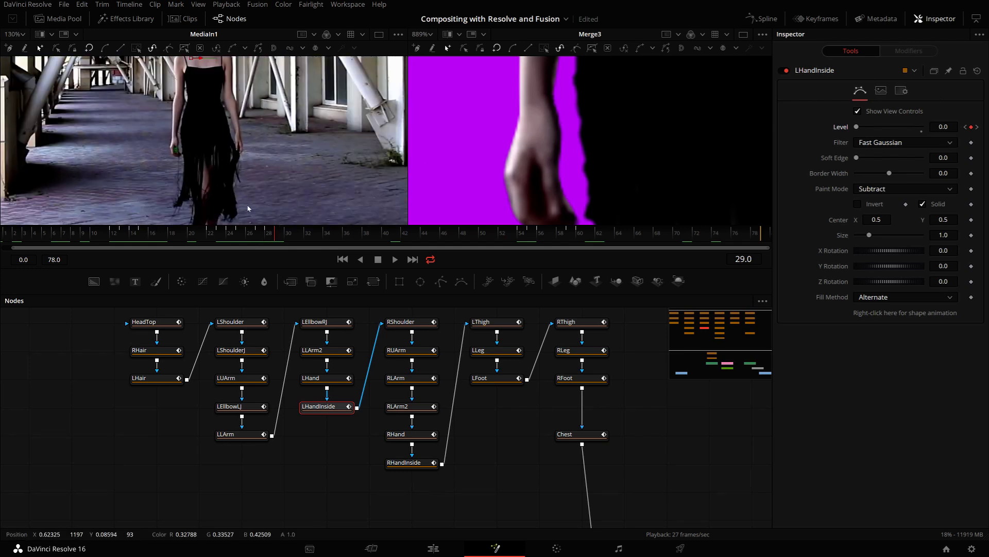
scroll(248, 208, up, 3)
scroll(118, 110, down, 2)
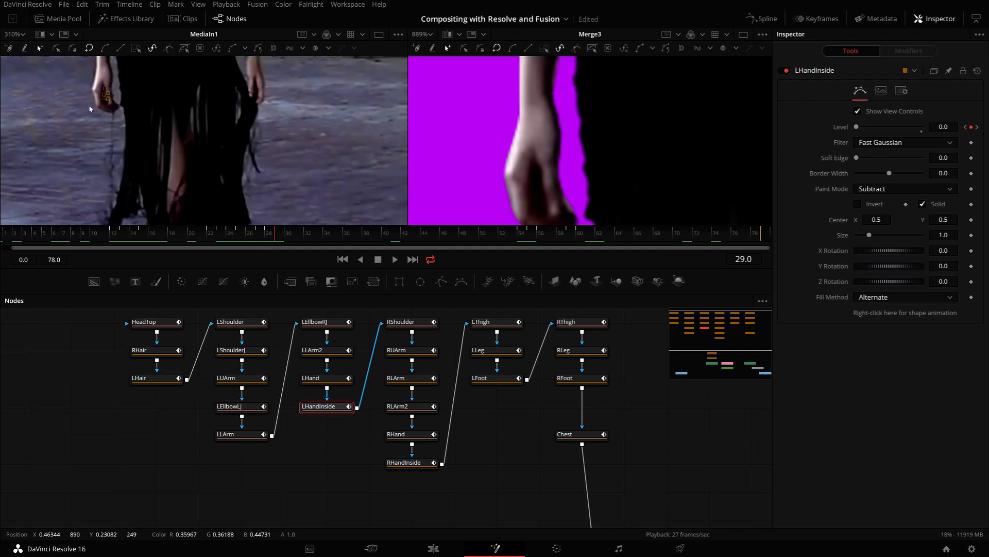
scroll(123, 113, down, 8)
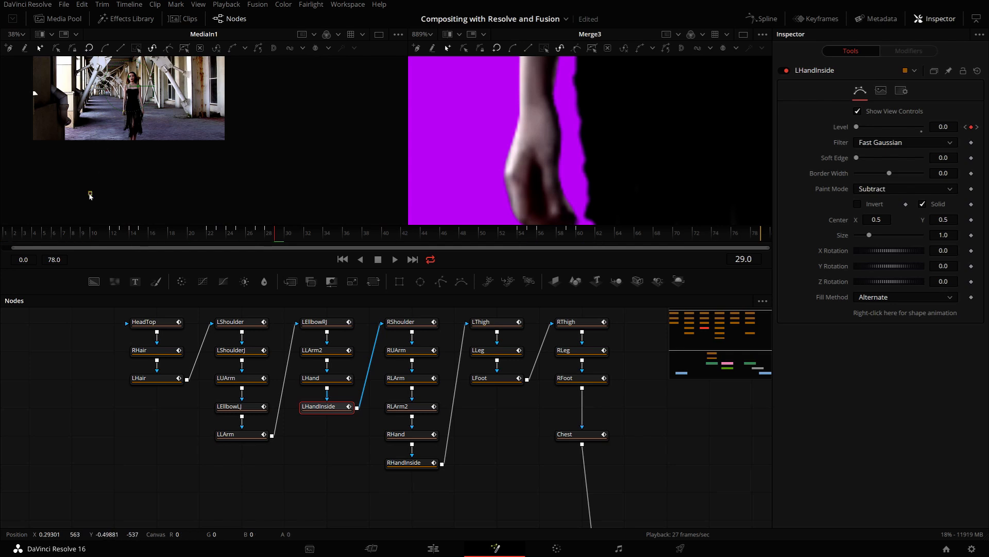
scroll(94, 153, up, 10)
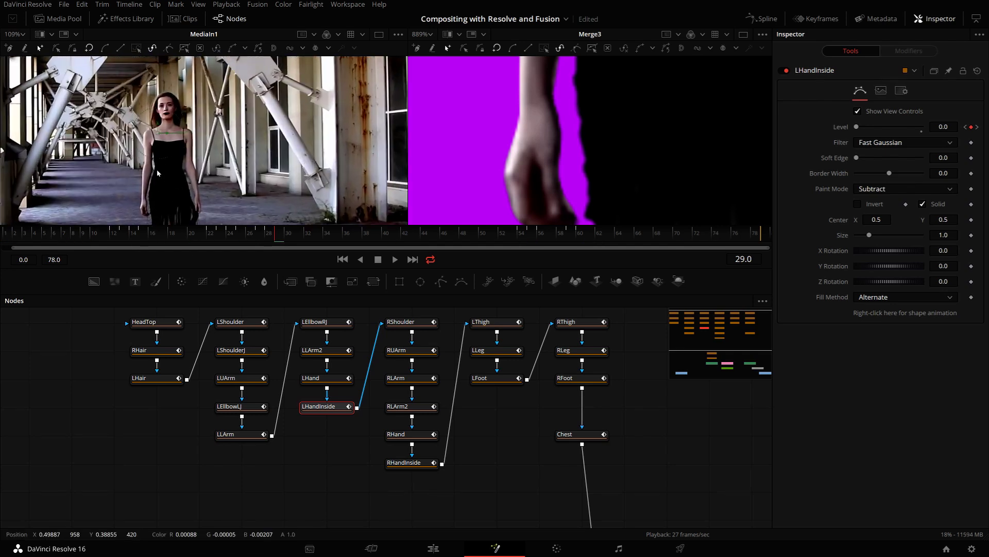
scroll(150, 165, up, 2)
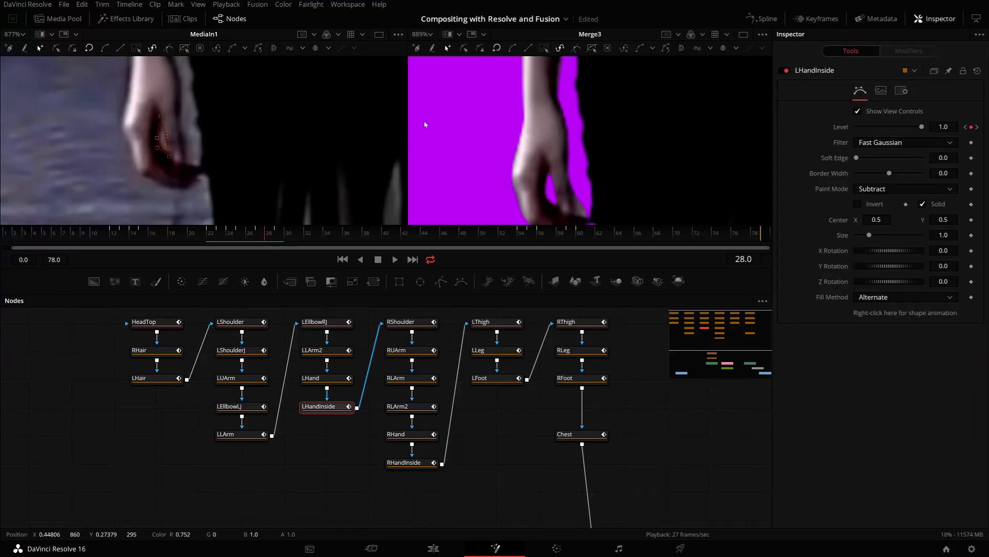
click(258, 233)
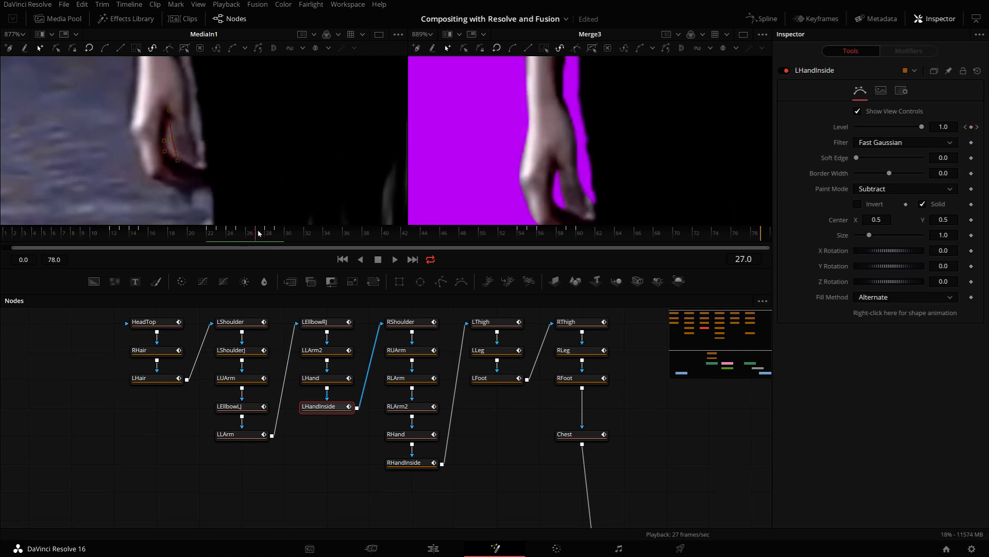
click(269, 233)
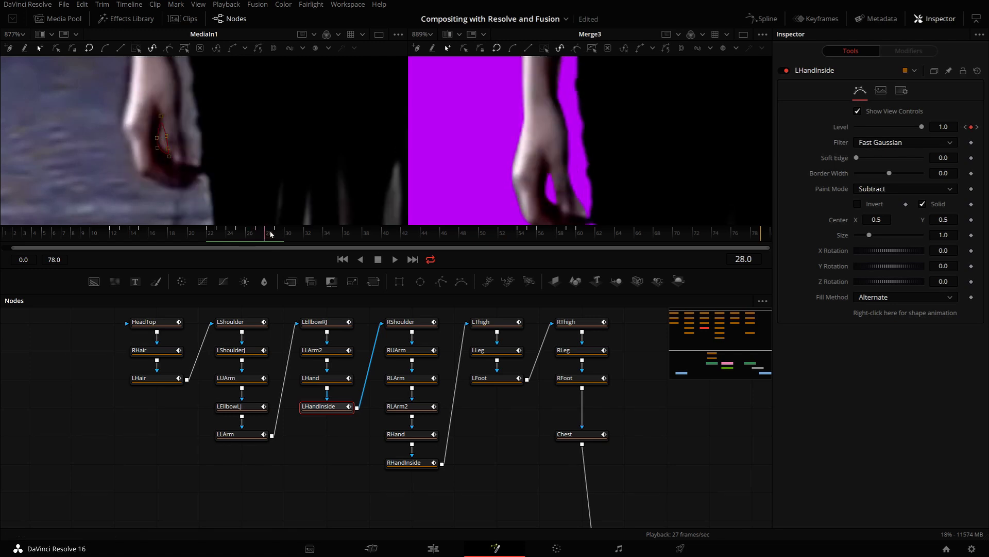
click(277, 233)
click(269, 233)
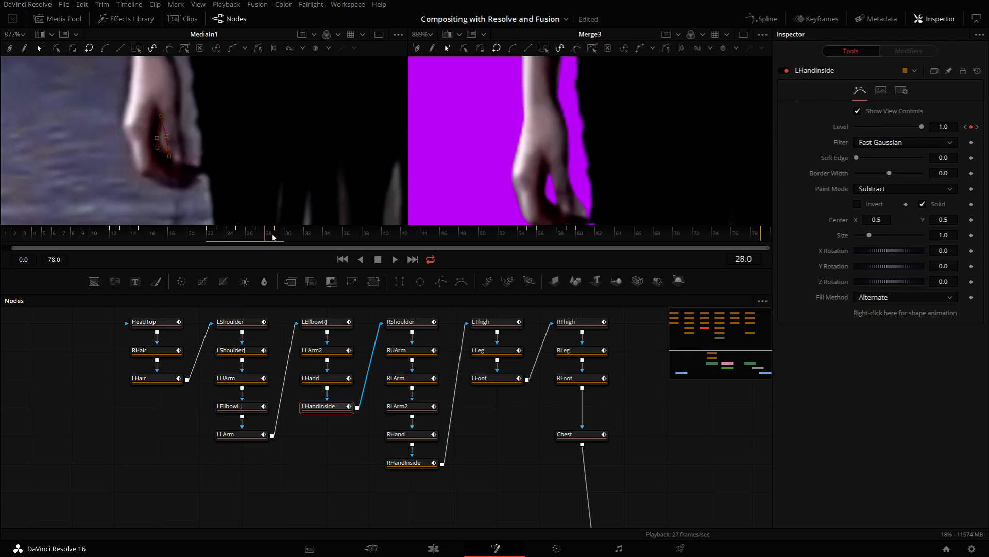